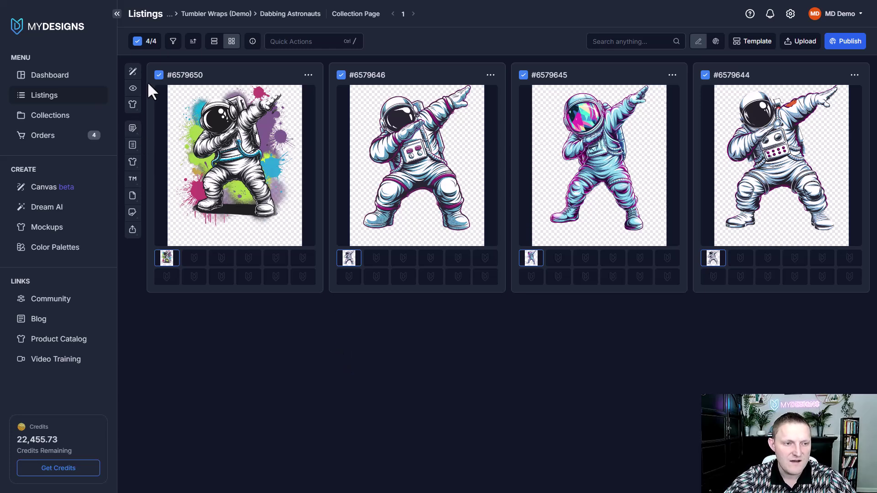
Open Image Mockups for the selected dabbing astronaut listings.
{"action": "left_click", "coordinate": [133, 105]}
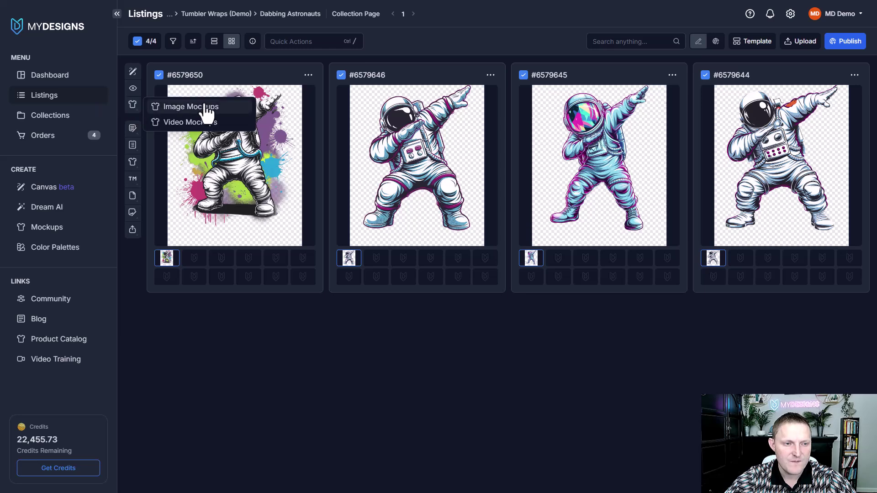
{"action": "left_click", "coordinate": [187, 104]}
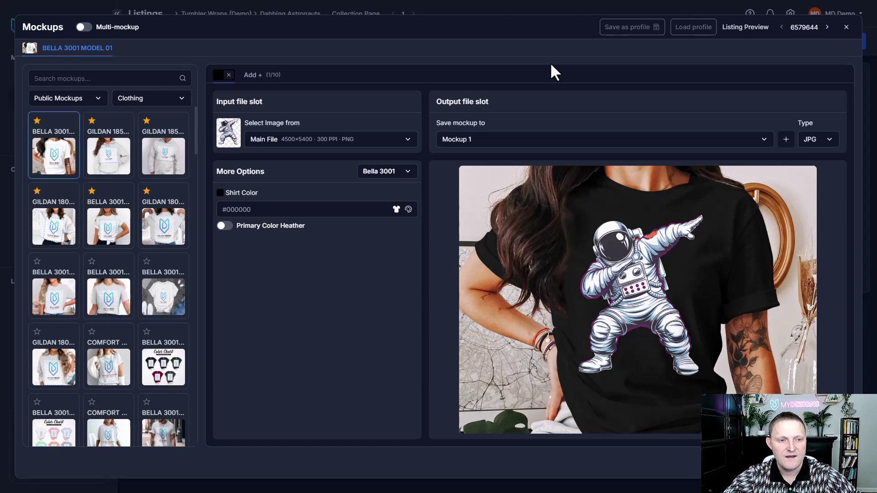
Enable Multi-mockup and add the Gildan 18500 hoodie, Gildan 18500 Model 3 and Gildan 18000 Model 4 mockups.
{"action": "left_click", "coordinate": [84, 27]}
{"action": "left_click", "coordinate": [123, 130]}
{"action": "left_click", "coordinate": [179, 133]}
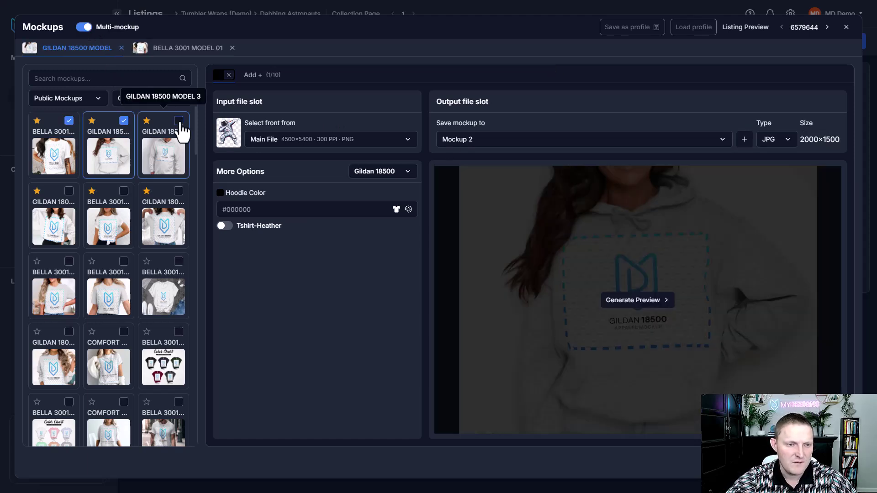
{"action": "left_click", "coordinate": [64, 215]}
{"action": "left_click", "coordinate": [54, 148]}
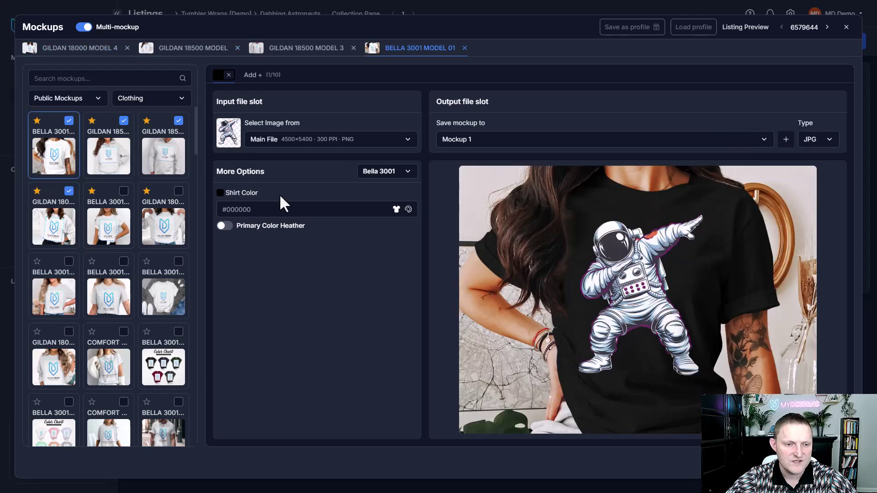
Colour the Gildan 18500 hoodie white and the Model 3 hoodie blue #0096cd.
{"action": "left_click", "coordinate": [106, 155]}
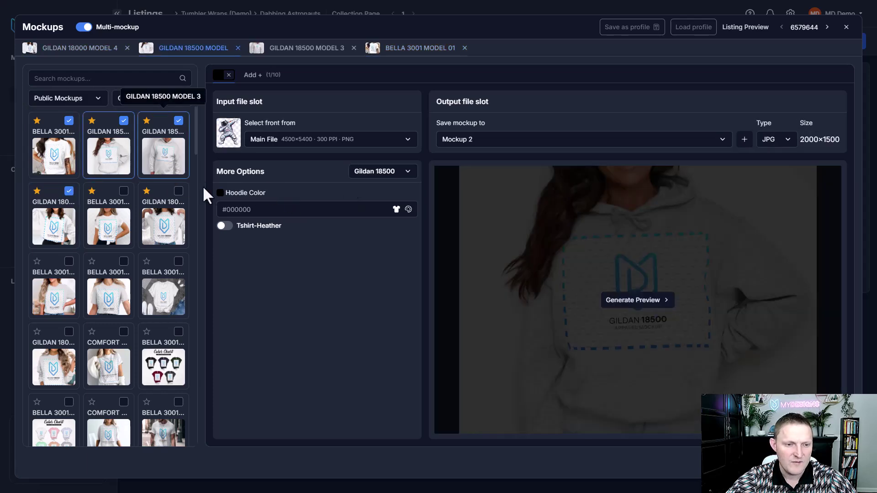
{"action": "left_click", "coordinate": [320, 209]}
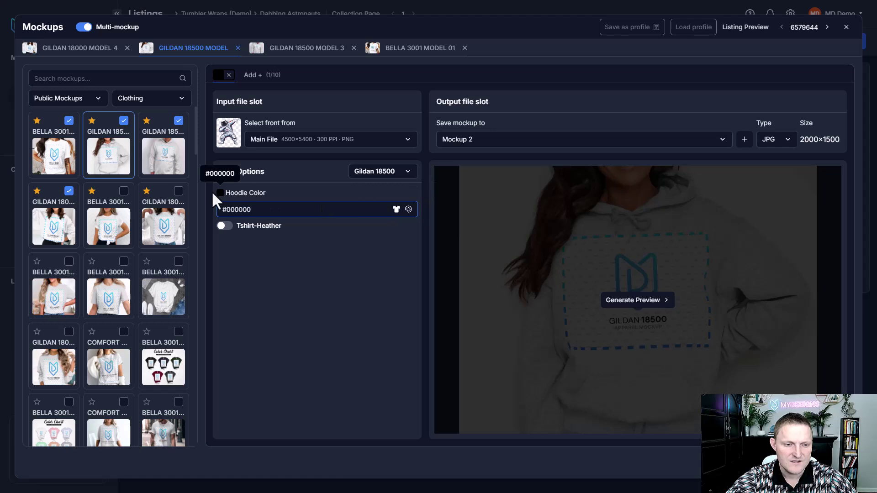
{"action": "left_click", "coordinate": [220, 193]}
{"action": "left_click_drag", "start_coordinate": [239, 210], "coordinate": [204, 194]}
{"action": "left_click", "coordinate": [361, 253]}
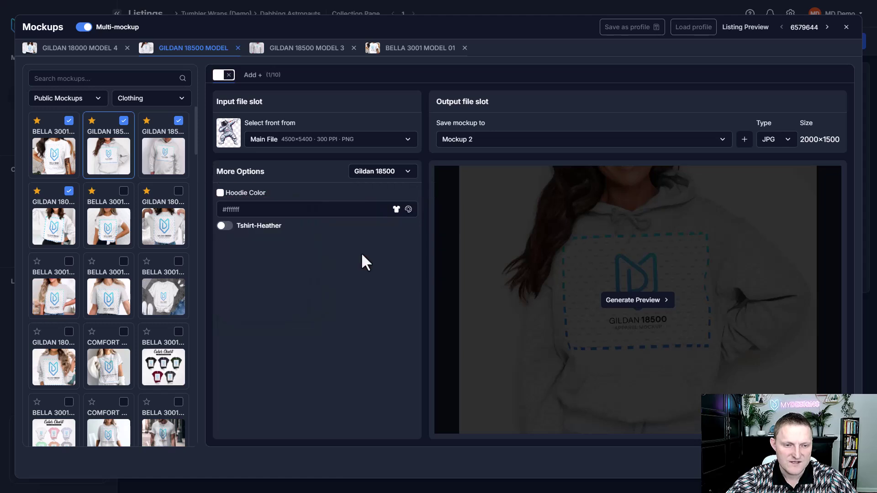
{"action": "left_click", "coordinate": [165, 165]}
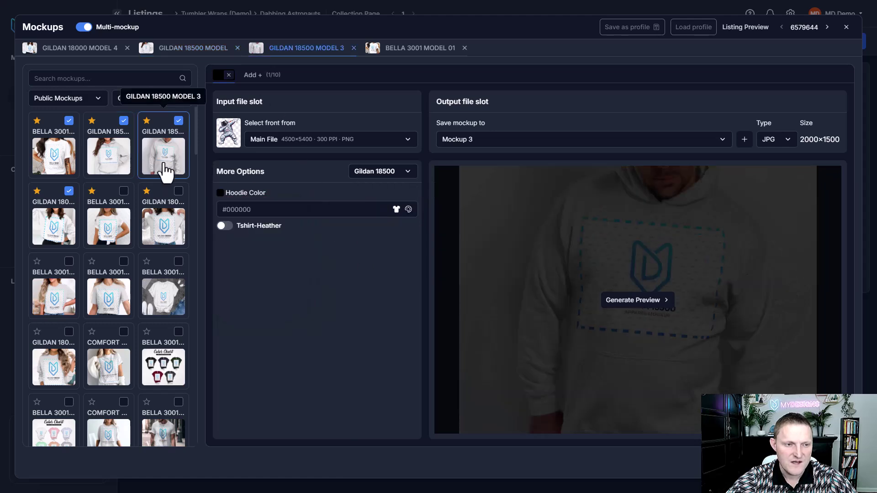
{"action": "left_click", "coordinate": [396, 210]}
{"action": "left_click", "coordinate": [357, 273]}
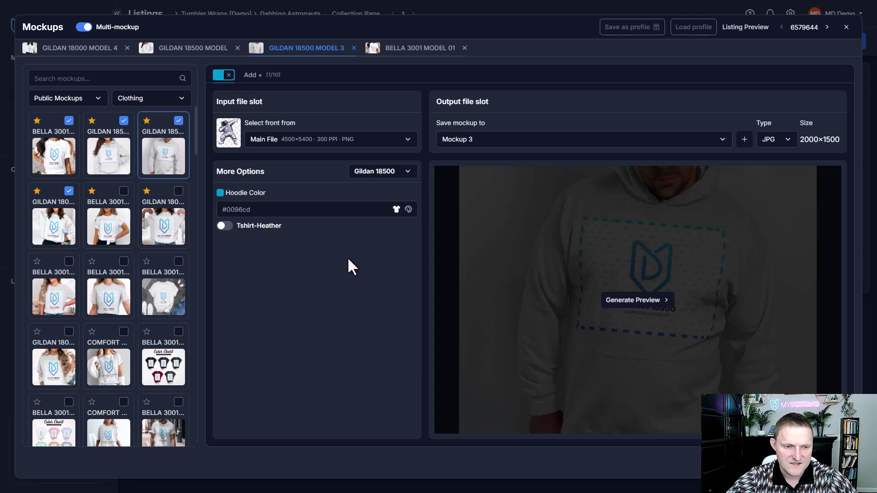
Make the Gildan 18000 Model 4 shirt heathered Irish Green #00a74b.
{"action": "left_click", "coordinate": [64, 224]}
{"action": "left_click", "coordinate": [396, 210]}
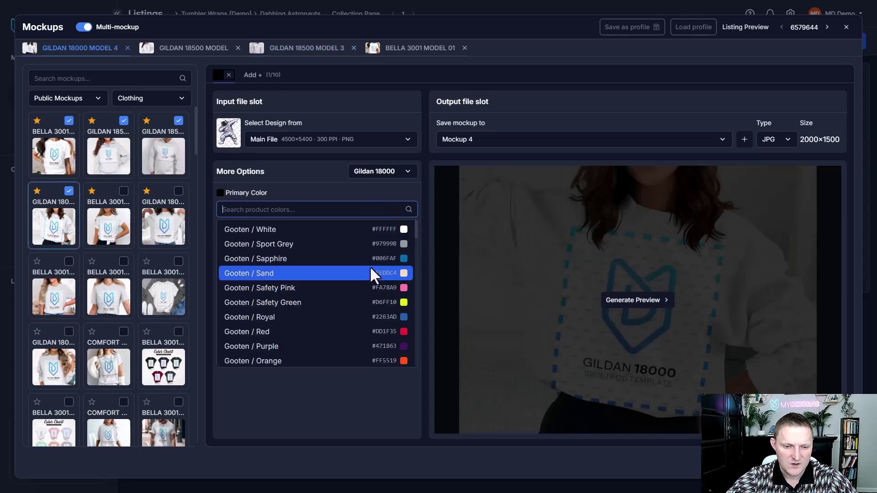
{"action": "scroll", "coordinate": [362, 281], "scroll_direction": "down", "scroll_amount": 3}
{"action": "left_click", "coordinate": [349, 314]}
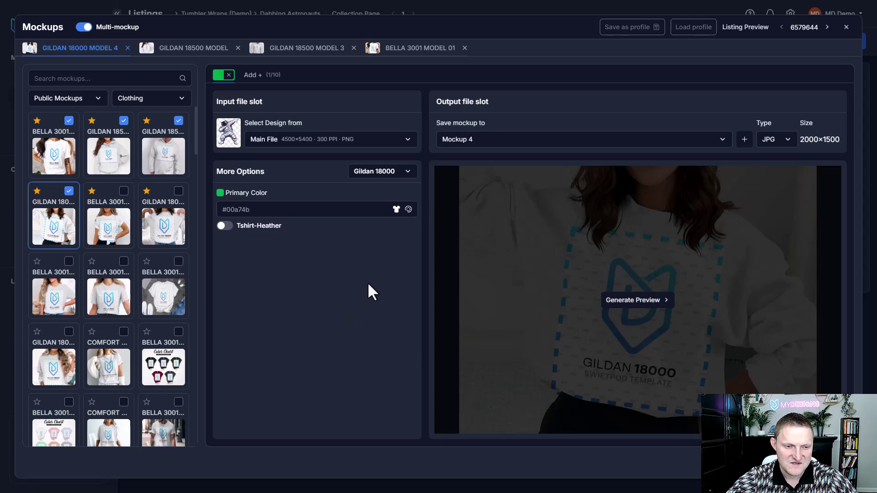
{"action": "left_click", "coordinate": [256, 230]}
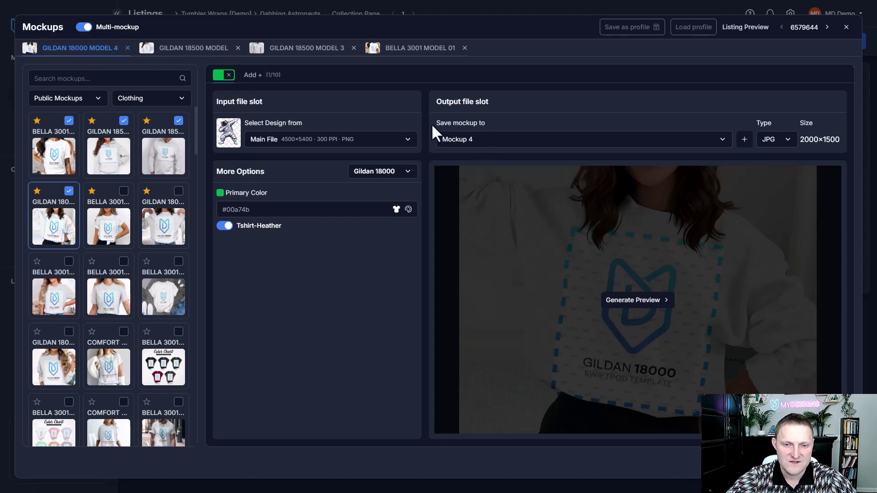
{"action": "left_click_drag", "start_coordinate": [435, 131], "coordinate": [464, 142]}
{"action": "left_click", "coordinate": [192, 51]}
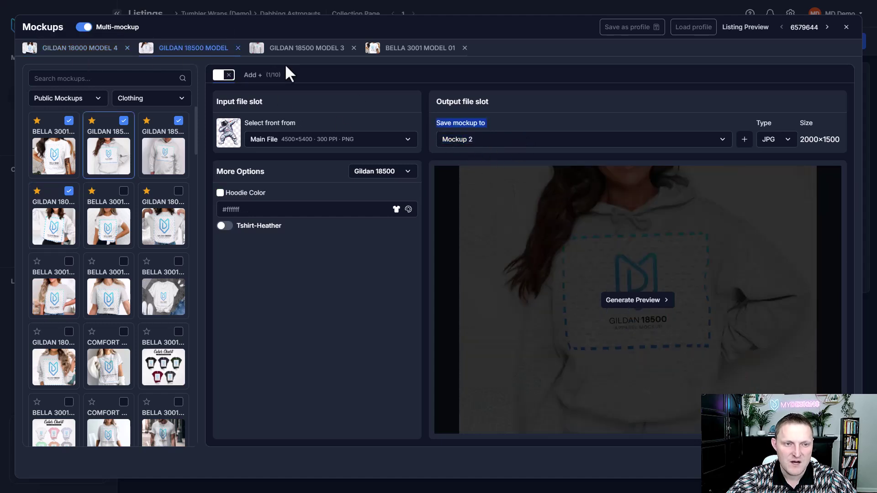
Confirm the Bella 3001 tee saves to Mockup 1 as a JPG.
{"action": "left_click", "coordinate": [301, 49]}
{"action": "left_click", "coordinate": [400, 49]}
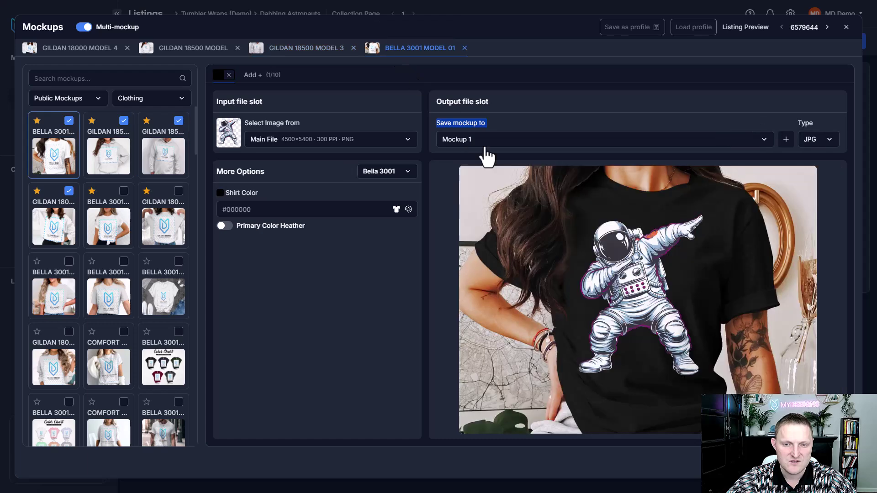
{"action": "left_click", "coordinate": [515, 118]}
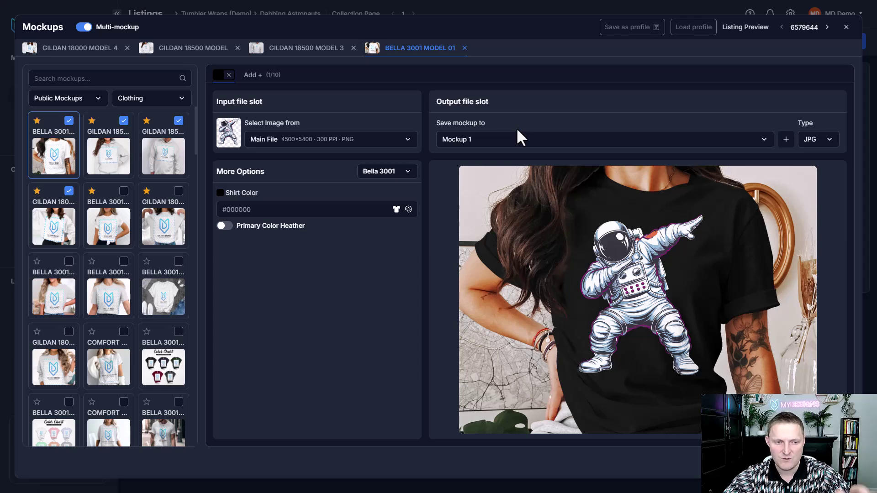
{"action": "left_click", "coordinate": [318, 142]}
{"action": "left_click", "coordinate": [468, 142]}
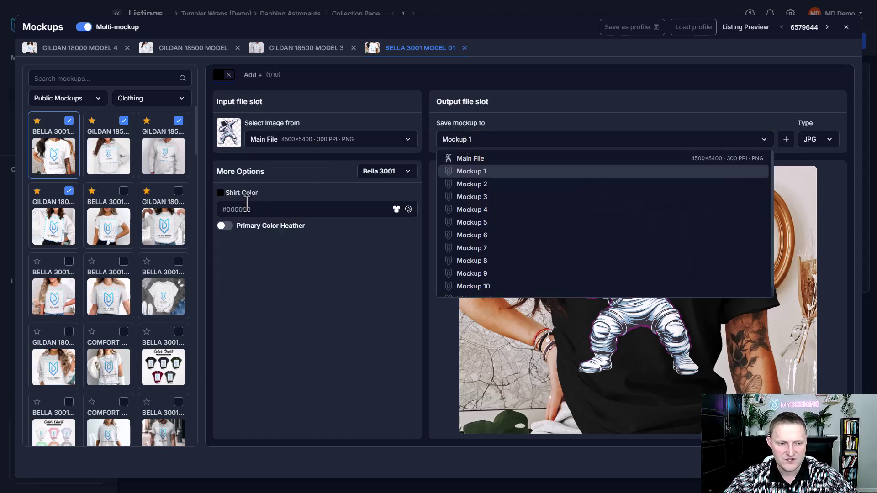
{"action": "left_click", "coordinate": [300, 243]}
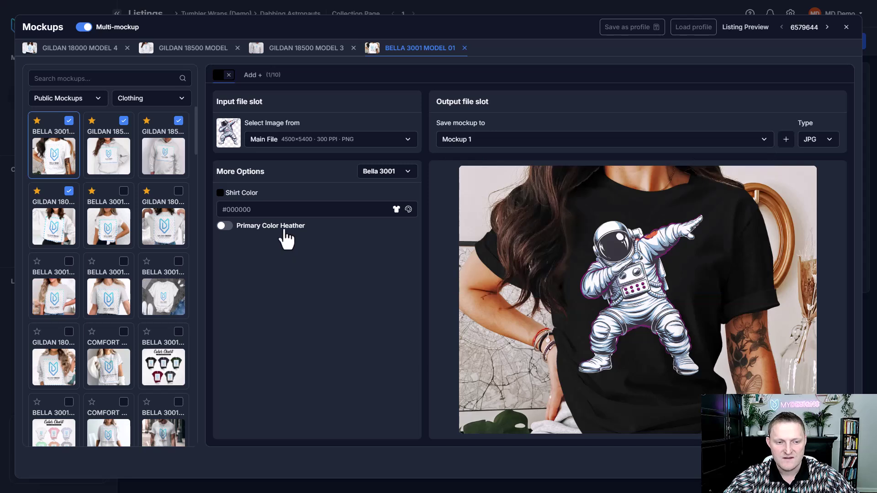
{"action": "left_click", "coordinate": [817, 139]}
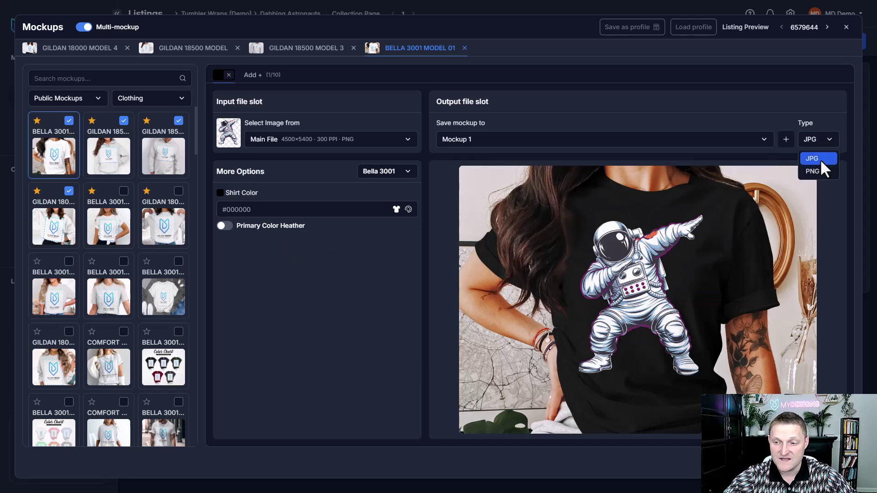
{"action": "left_click", "coordinate": [804, 112]}
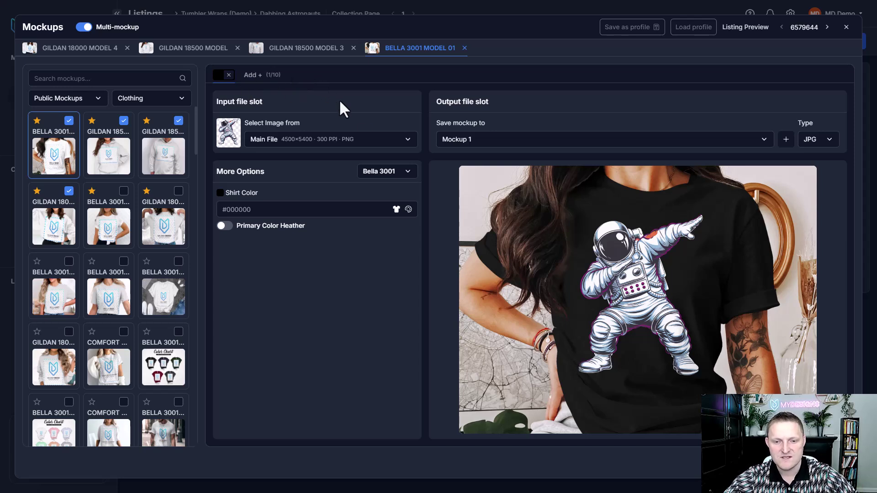
Check each remaining mockup's output slot, ending on the BELLA 3001 MODEL 01 tab.
{"action": "left_click", "coordinate": [79, 48]}
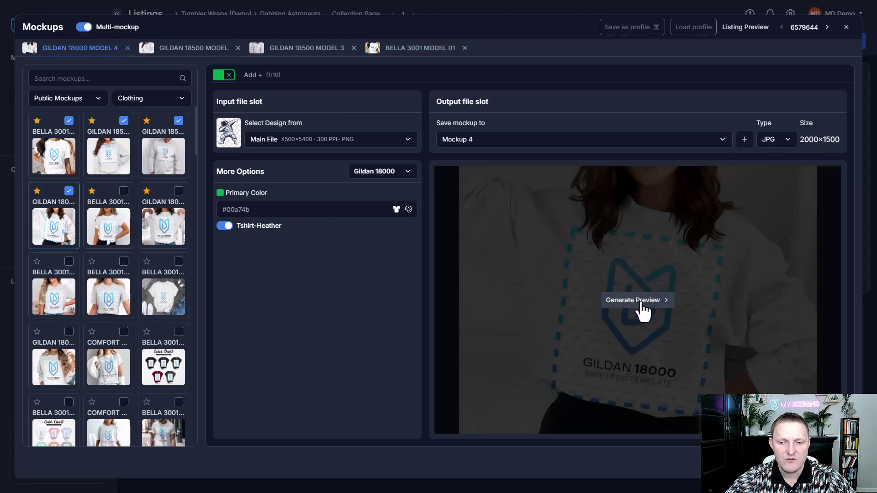
{"action": "left_click", "coordinate": [201, 50]}
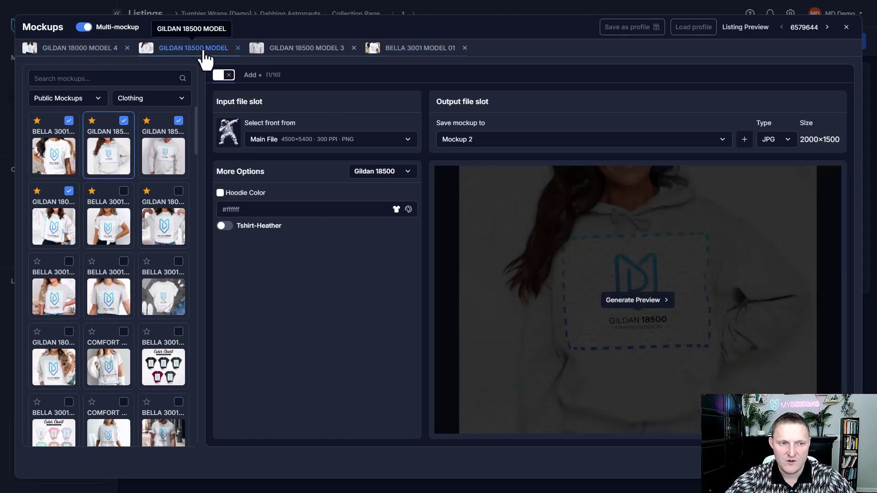
{"action": "left_click", "coordinate": [315, 50]}
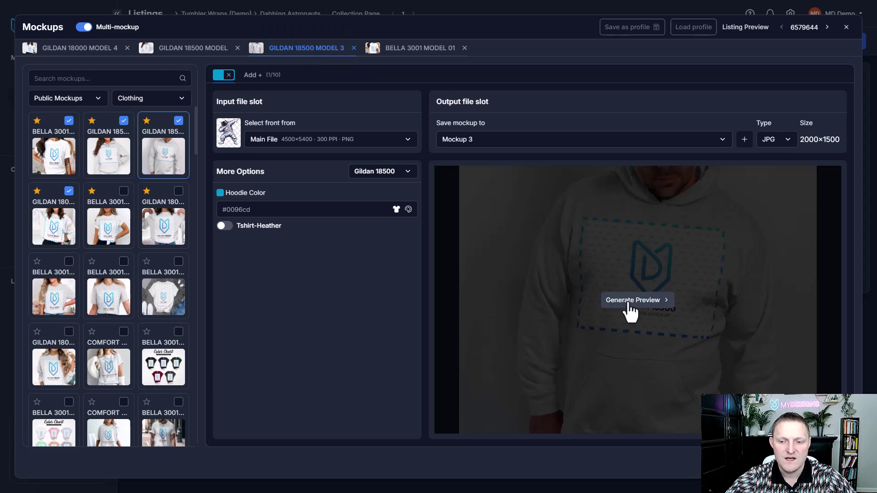
{"action": "left_click", "coordinate": [406, 48]}
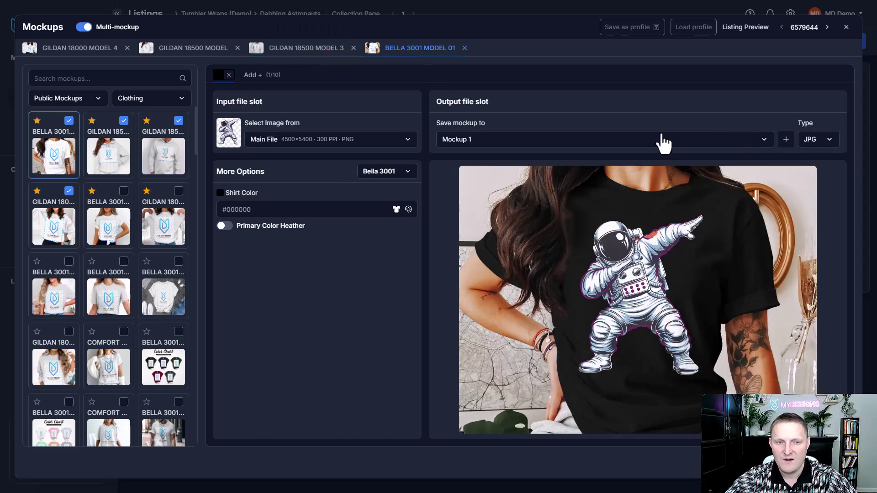
Save the current mockup setup as the profile 'Clothing (video test)'.
{"action": "left_click", "coordinate": [630, 40]}
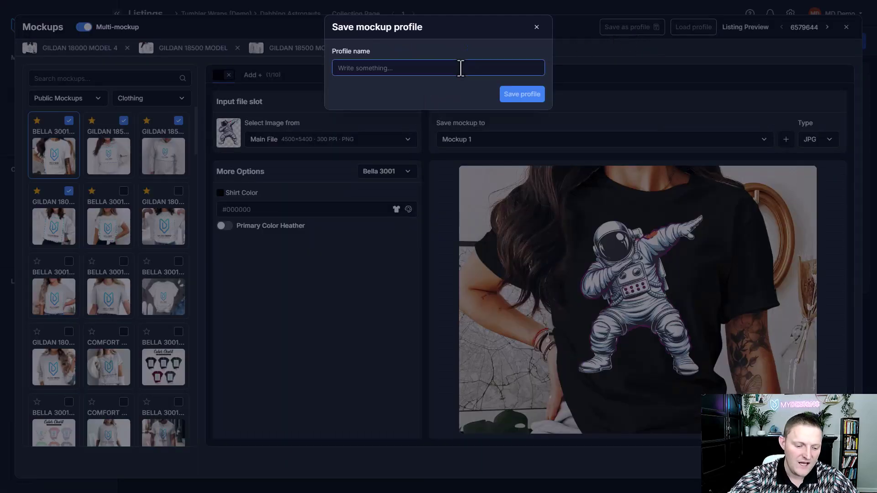
{"action": "type", "text": "t"}
{"action": "key", "text": "BackSpace"}
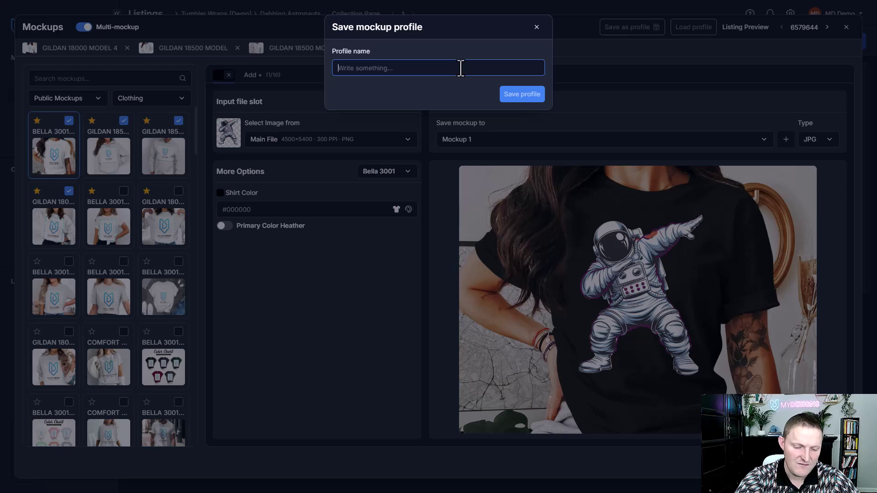
{"action": "type", "text": "Test"}
{"action": "key", "text": "BackSpace"}
{"action": "key", "text": "BackSpace"}
{"action": "key", "text": "BackSpace"}
{"action": "key", "text": "BackSpace"}
{"action": "type", "text": "Clothing (videom t"}
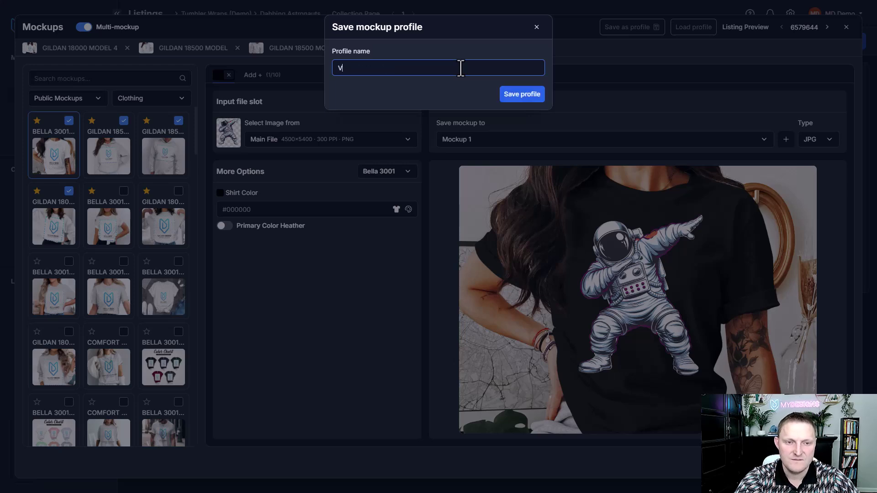
{"action": "type", "text": "est"}
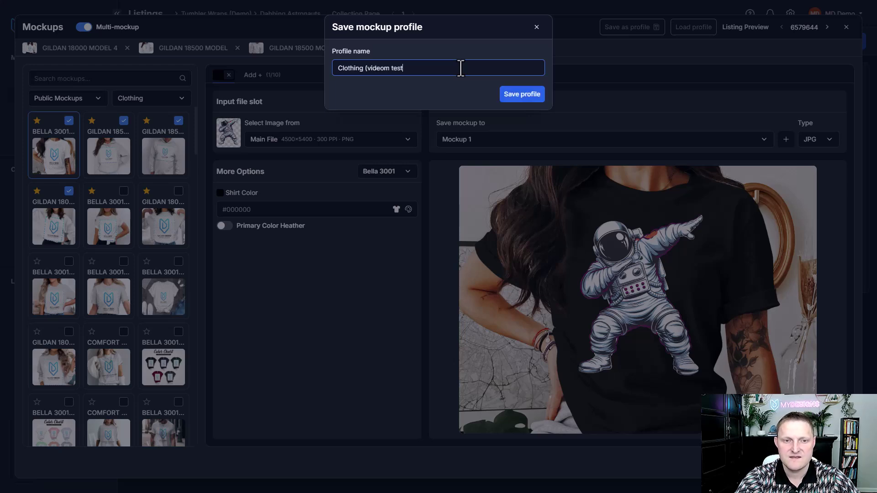
{"action": "key", "text": "BackSpace"}
{"action": "key", "text": "BackSpace"}
{"action": "key", "text": "BackSpace"}
{"action": "key", "text": "BackSpace"}
{"action": "key", "text": "BackSpace"}
{"action": "key", "text": "BackSpace"}
{"action": "type", "text": "test)"}
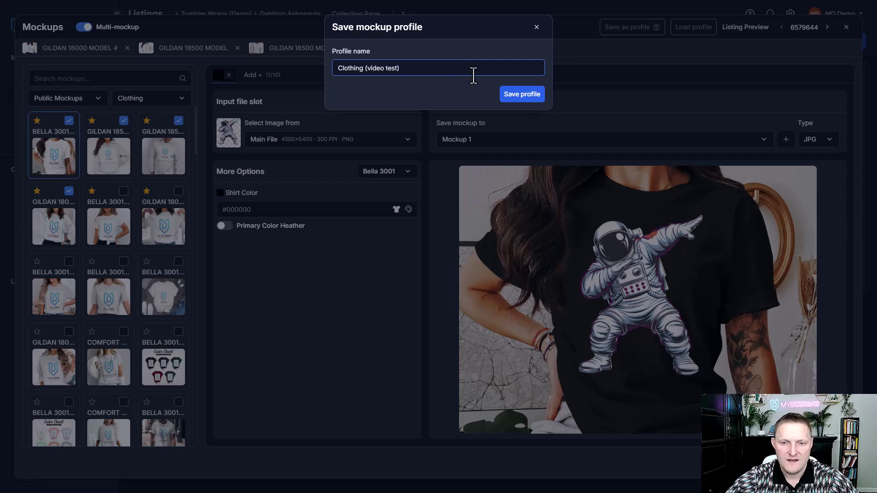
{"action": "left_click", "coordinate": [514, 97]}
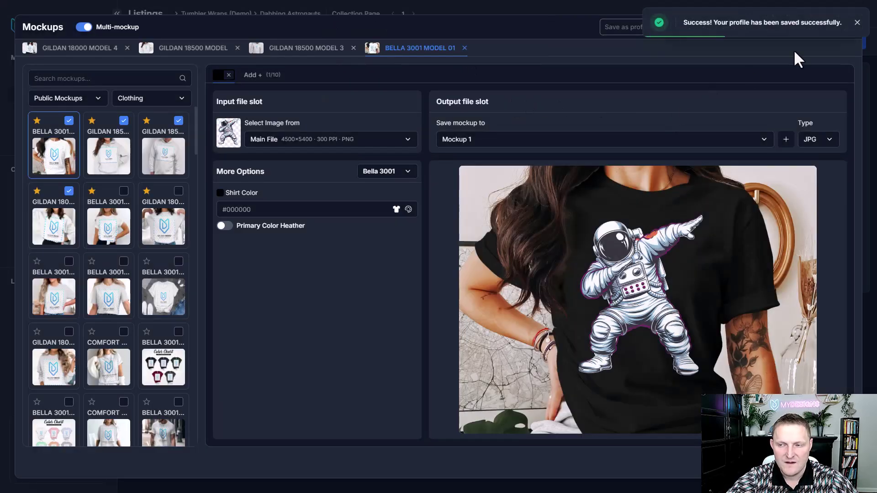
Load the Clothing (video test) profile to verify it, then close the mockup editor.
{"action": "left_click", "coordinate": [691, 30]}
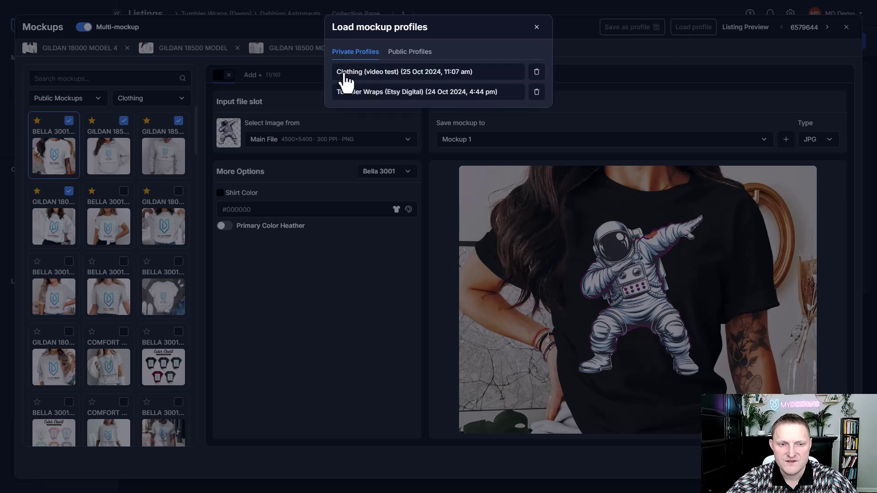
{"action": "left_click", "coordinate": [352, 74]}
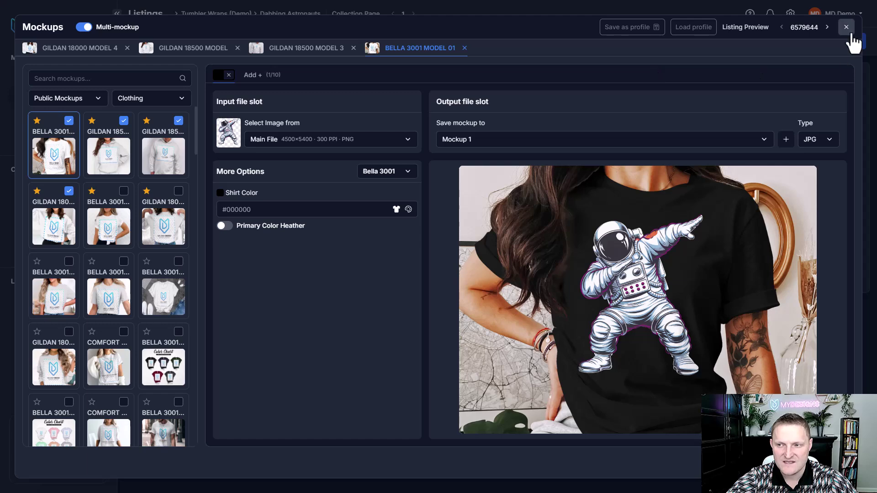
{"action": "left_click", "coordinate": [849, 30]}
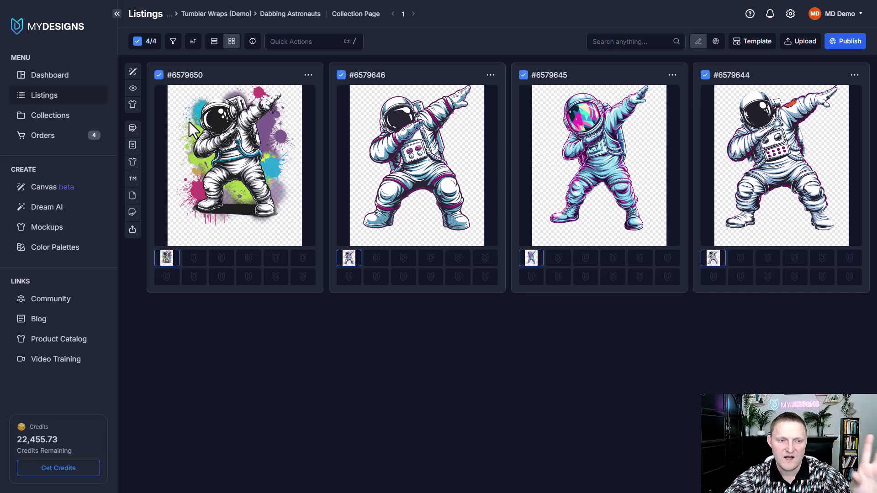
Open Image Mockups and load the Clothing (video test) profile.
{"action": "left_click", "coordinate": [132, 105]}
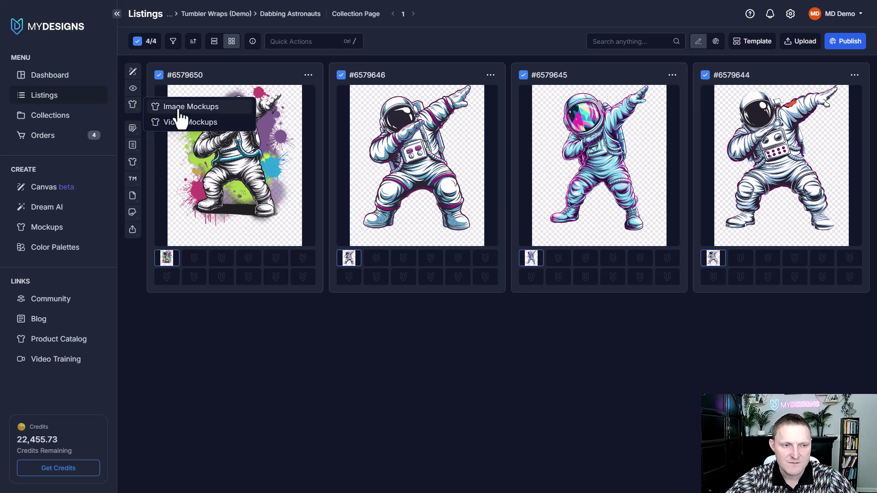
{"action": "left_click", "coordinate": [180, 108]}
{"action": "left_click", "coordinate": [694, 28]}
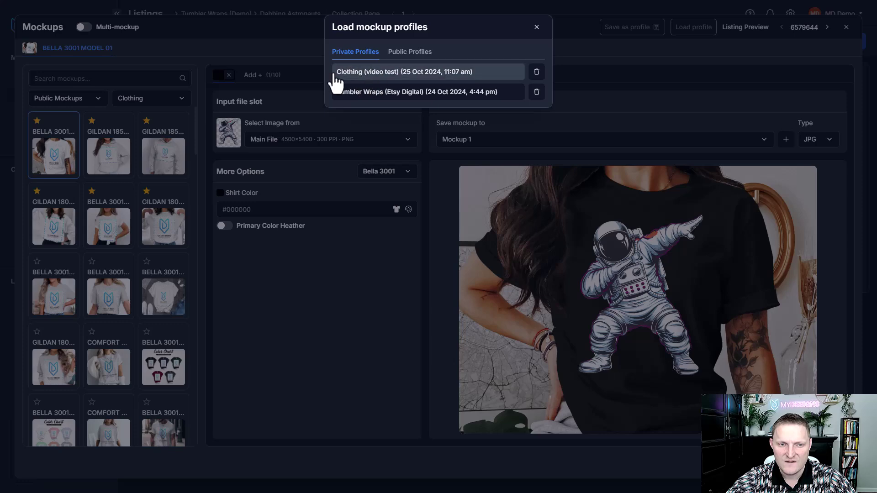
{"action": "left_click", "coordinate": [368, 74]}
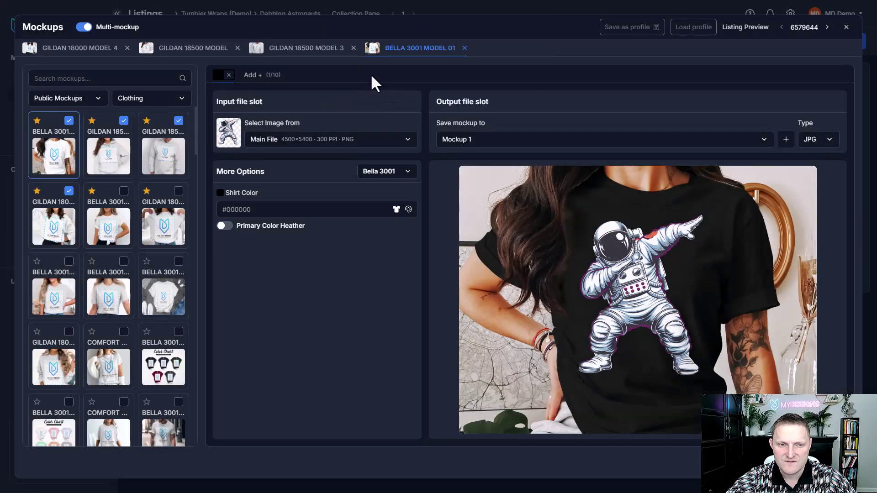
Review all four apparel mockup tabs, then generate mockups for the four listings.
{"action": "left_click", "coordinate": [84, 55]}
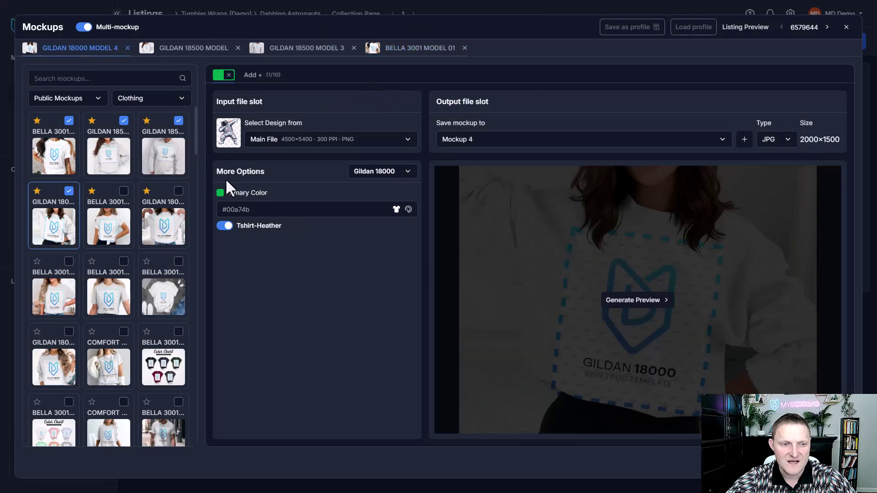
{"action": "left_click", "coordinate": [201, 51]}
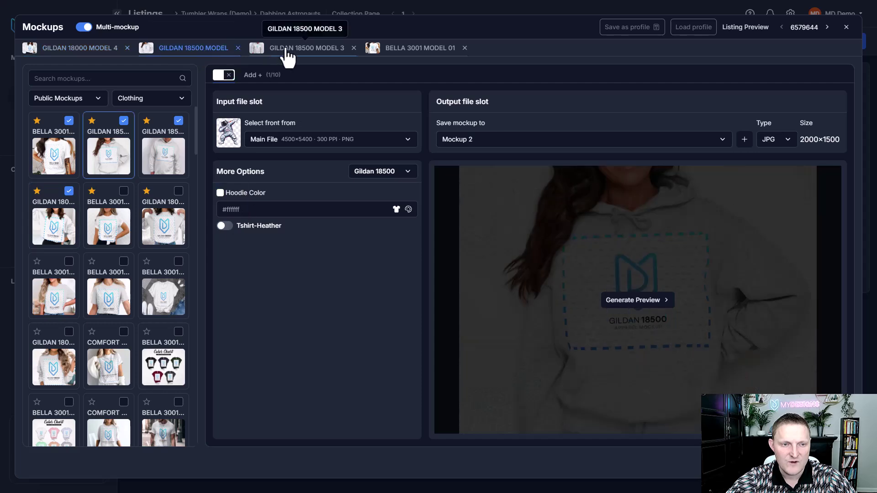
{"action": "left_click", "coordinate": [287, 51]}
{"action": "left_click", "coordinate": [414, 50]}
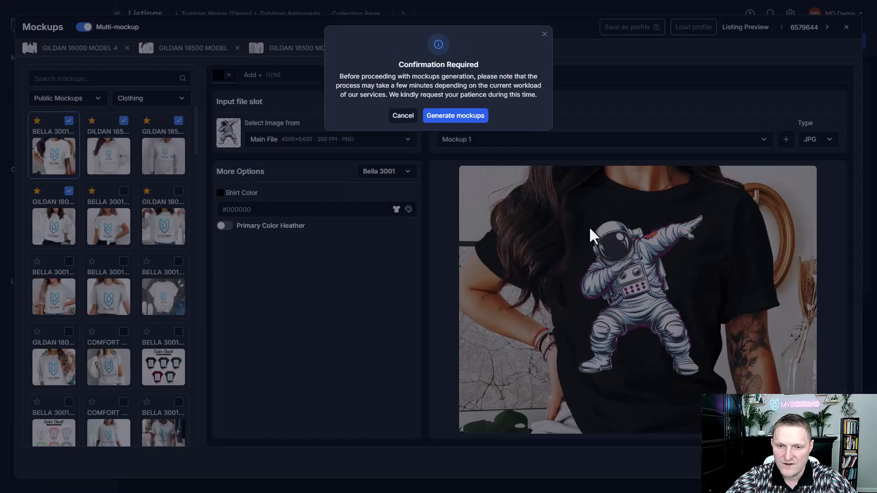
{"action": "left_click", "coordinate": [455, 116]}
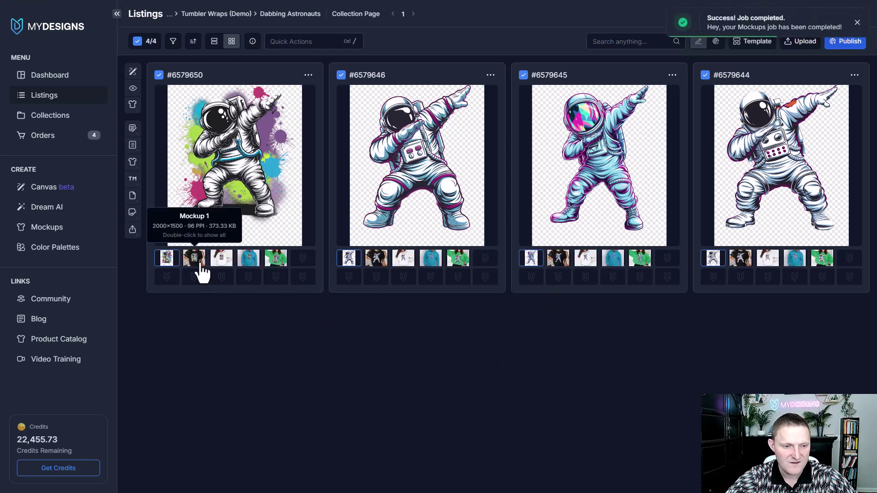
Preview the white hoodie, blue hoodie, then green sweatshirt mockups on every astronaut listing.
{"action": "left_click", "coordinate": [224, 262]}
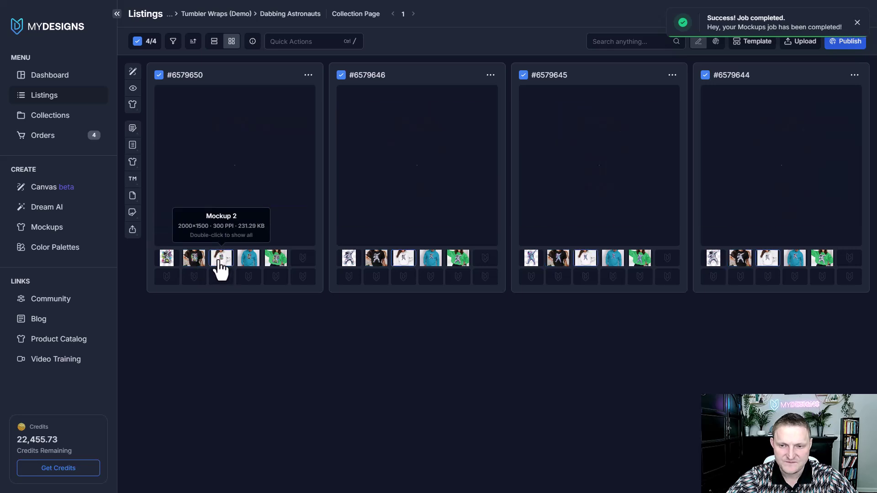
{"action": "left_click", "coordinate": [249, 259]}
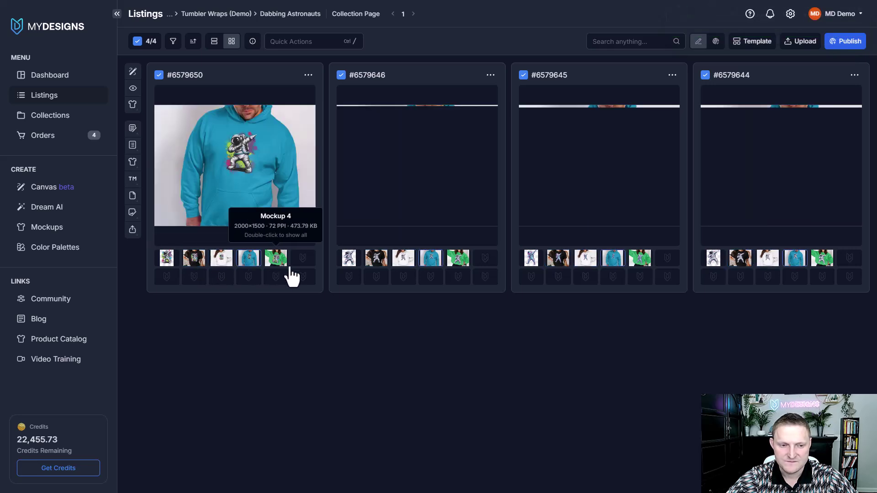
{"action": "left_click", "coordinate": [278, 259]}
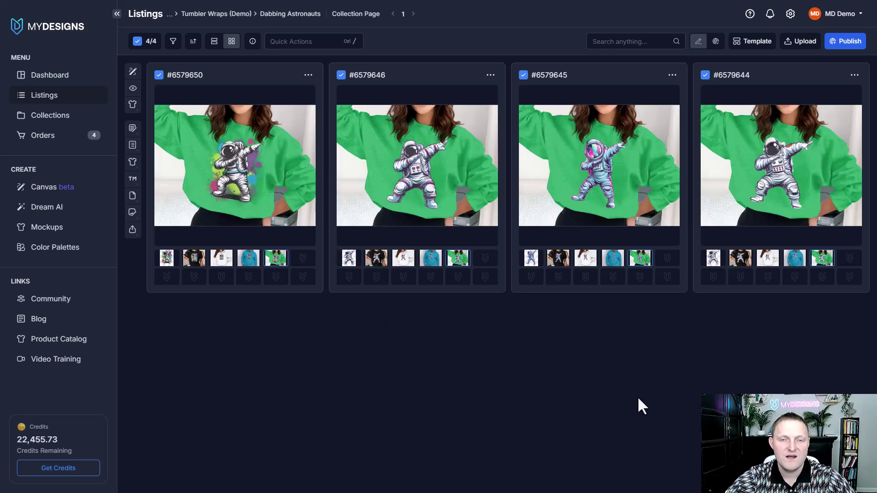
Browse via Tumbler Wraps (Demo) to the Tumbler Wraps (video) collection and show each listing's third image.
{"action": "left_click", "coordinate": [222, 15]}
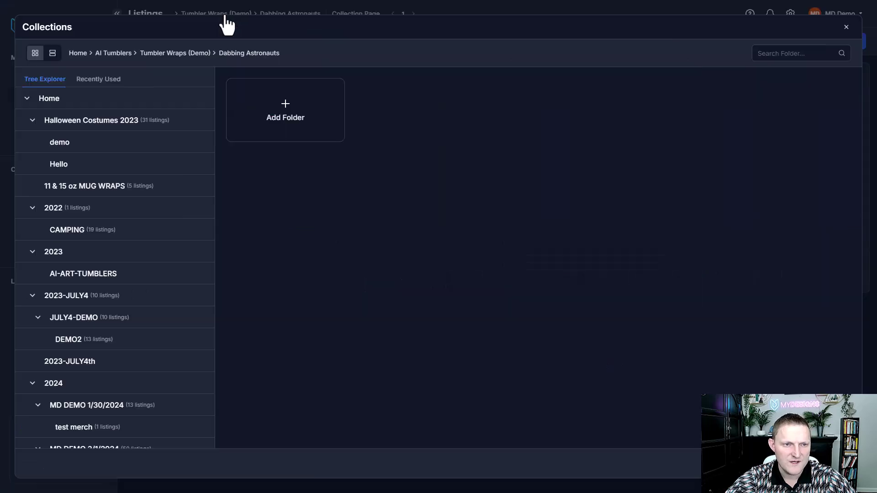
{"action": "left_click", "coordinate": [190, 54]}
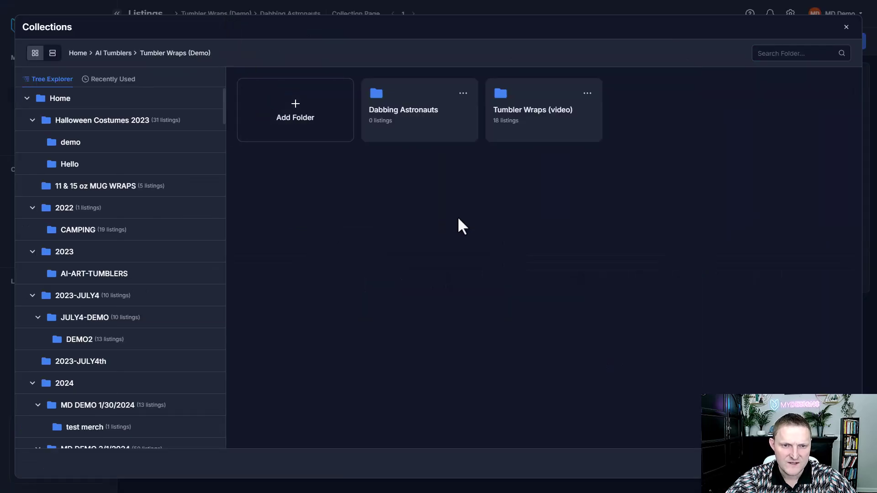
{"action": "left_click", "coordinate": [542, 122]}
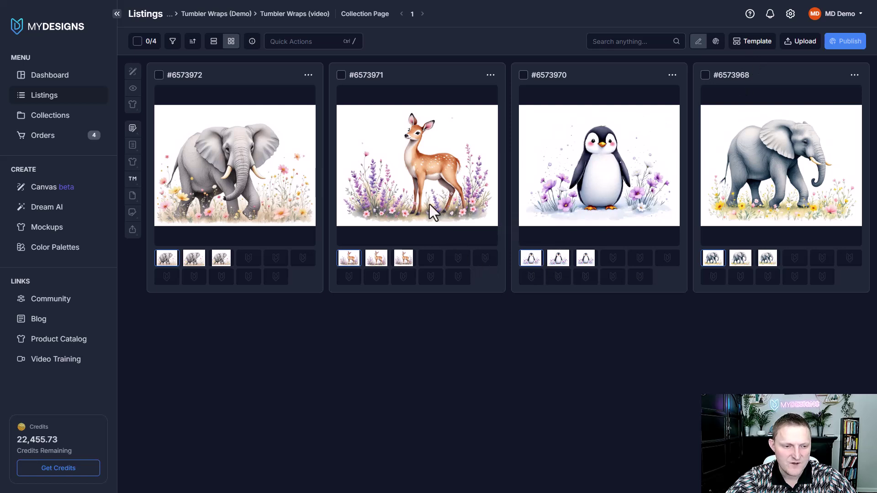
{"action": "left_click", "coordinate": [220, 263]}
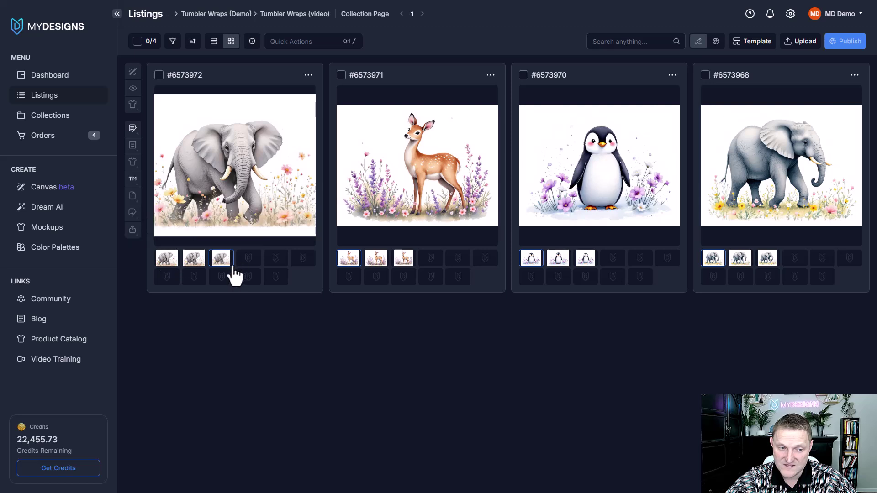
{"action": "double_click", "coordinate": [221, 260]}
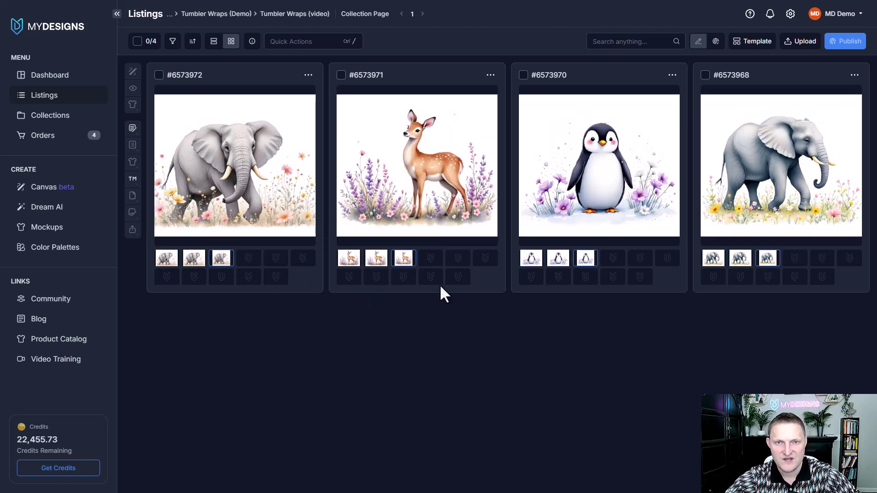
Select all four animal listings and generate mockups from the public Tumbler Wraps (Etsy Digital) profile.
{"action": "left_click", "coordinate": [137, 42]}
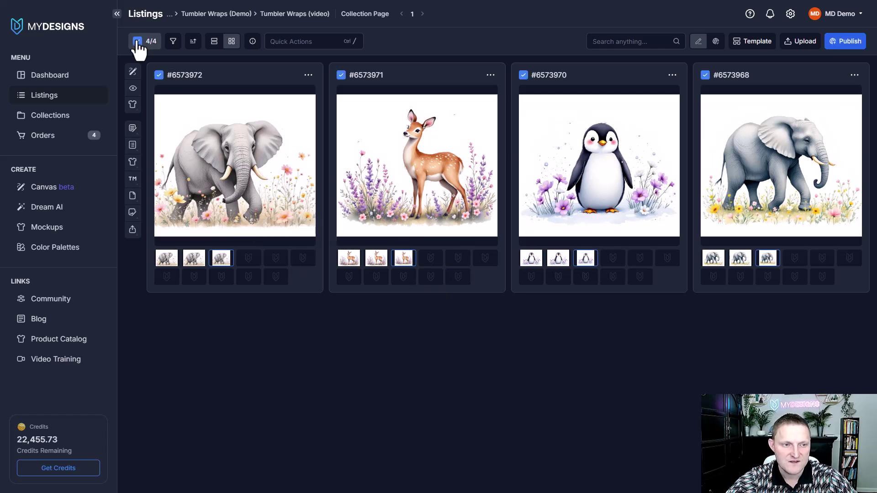
{"action": "left_click", "coordinate": [133, 105]}
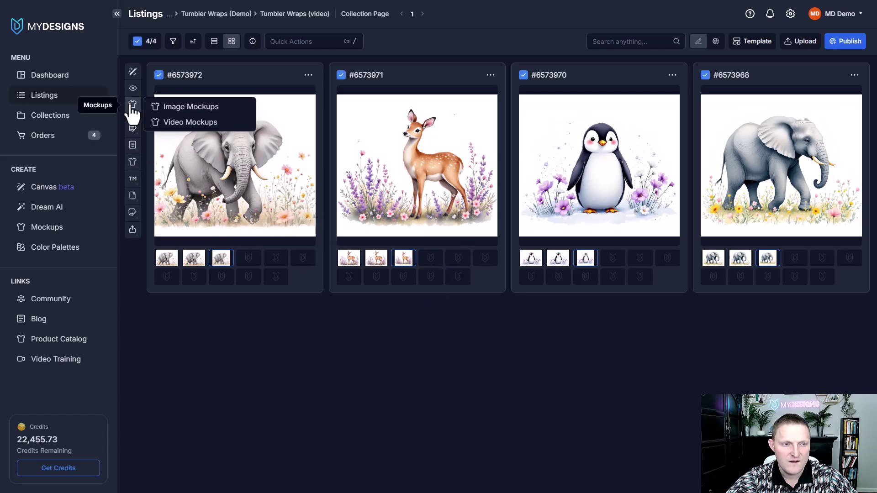
{"action": "left_click", "coordinate": [208, 108]}
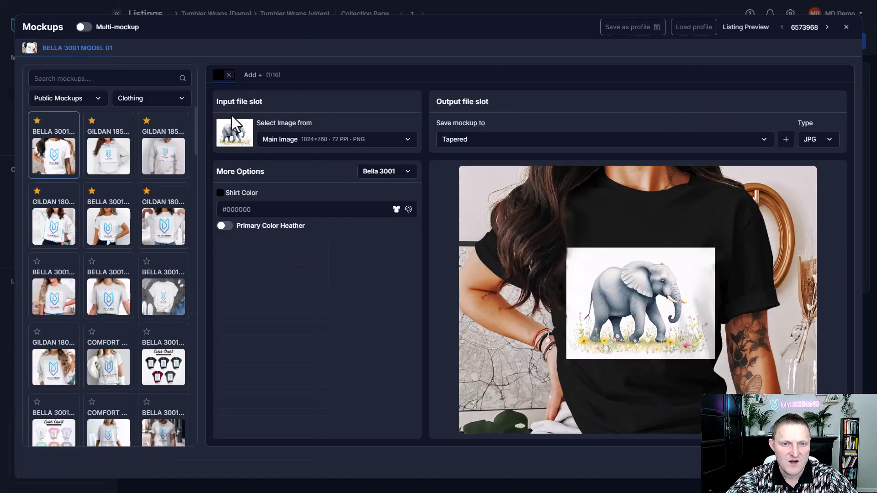
{"action": "left_click", "coordinate": [694, 31]}
{"action": "left_click", "coordinate": [404, 53]}
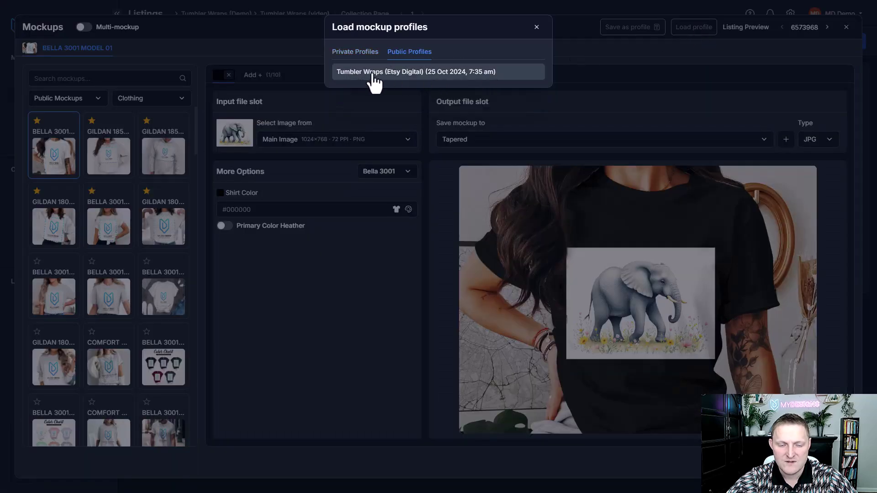
{"action": "left_click", "coordinate": [399, 73]}
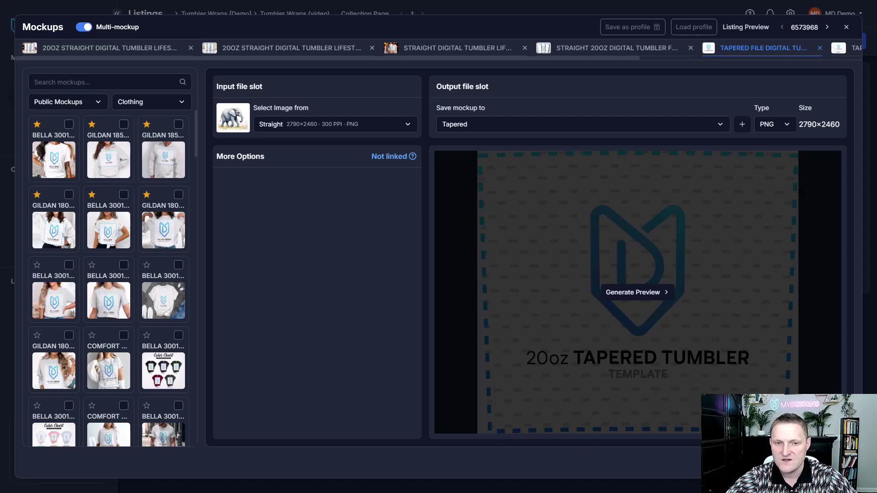
{"action": "left_click", "coordinate": [818, 463]}
{"action": "left_click", "coordinate": [456, 121]}
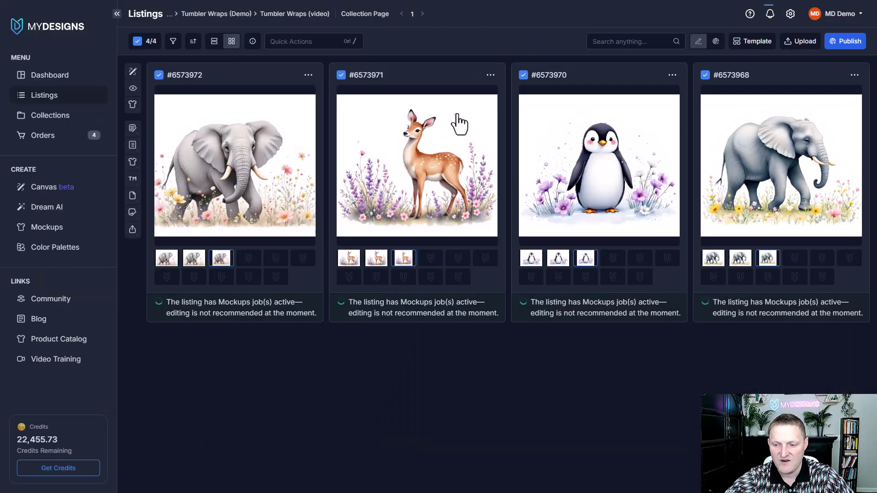
Check the mockup job progress in notifications, then preview each listing's fourth image.
{"action": "left_click", "coordinate": [771, 23]}
{"action": "left_click", "coordinate": [596, 370]}
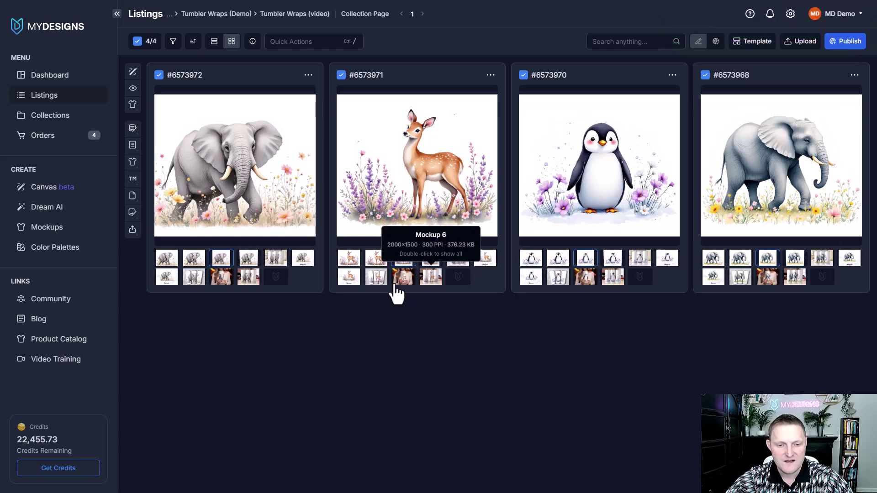
{"action": "left_click", "coordinate": [431, 260]}
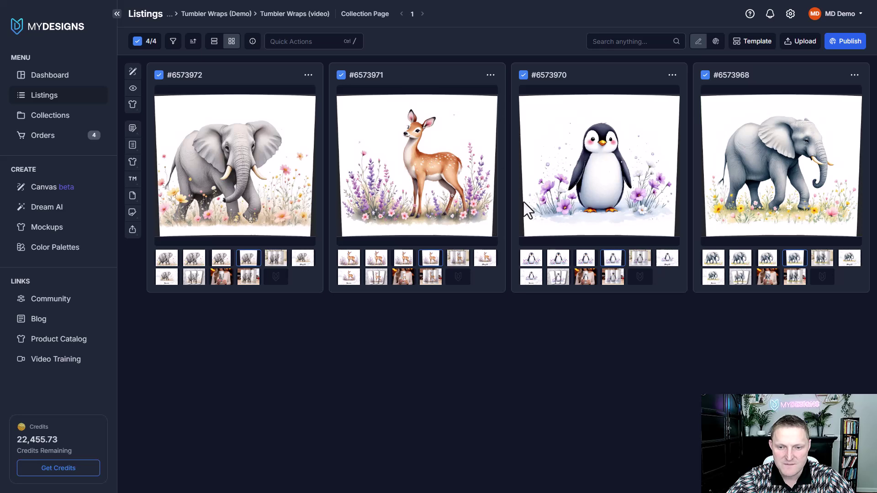
Preview the Straight, Tapered, hand-held and three-tumbler mockups on every animal listing.
{"action": "left_click", "coordinate": [461, 262]}
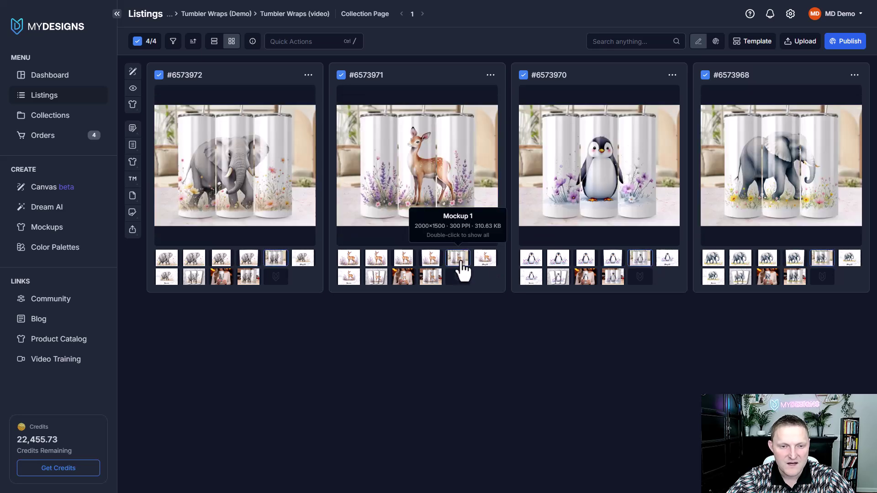
{"action": "left_click", "coordinate": [486, 263]}
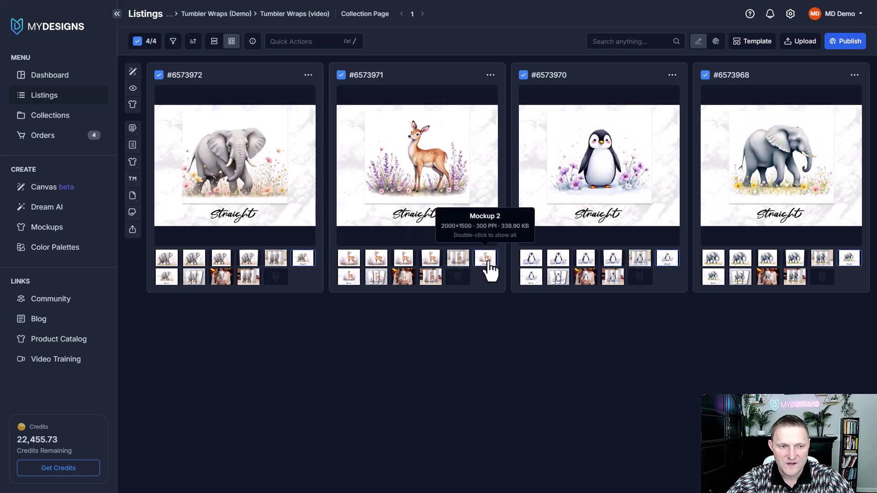
{"action": "left_click", "coordinate": [350, 277]}
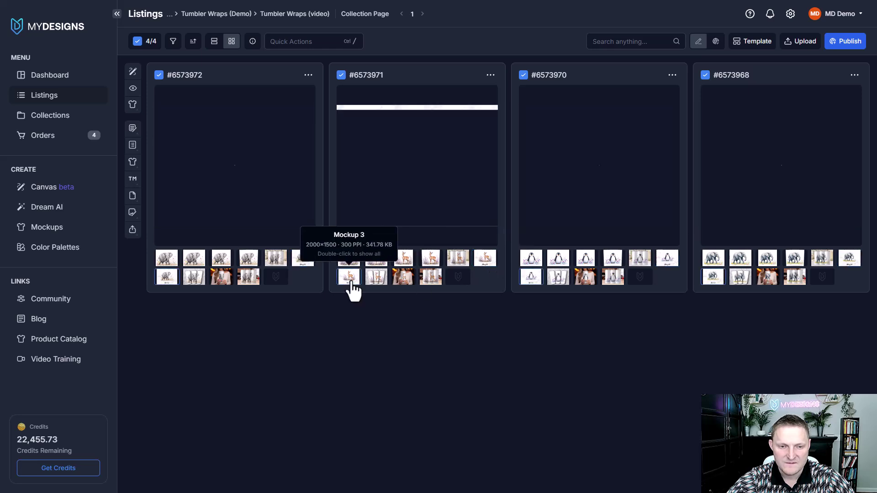
{"action": "left_click", "coordinate": [377, 278]}
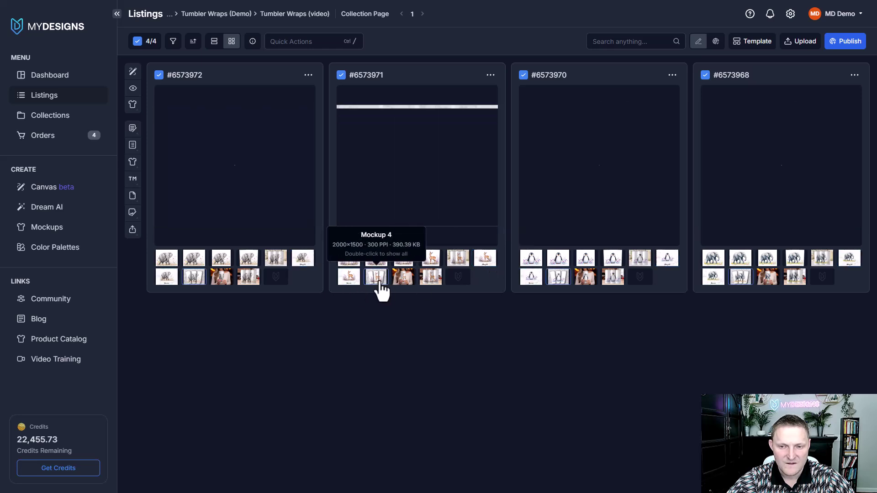
{"action": "left_click", "coordinate": [399, 280]}
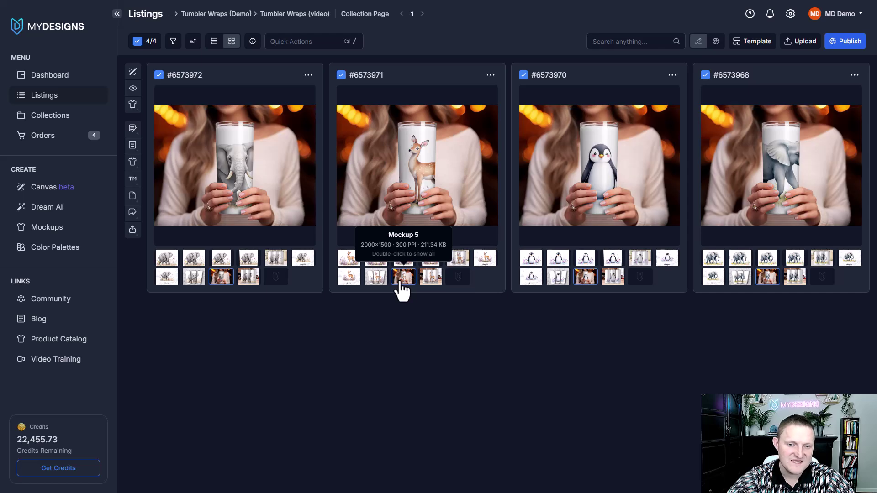
{"action": "left_click", "coordinate": [430, 282]}
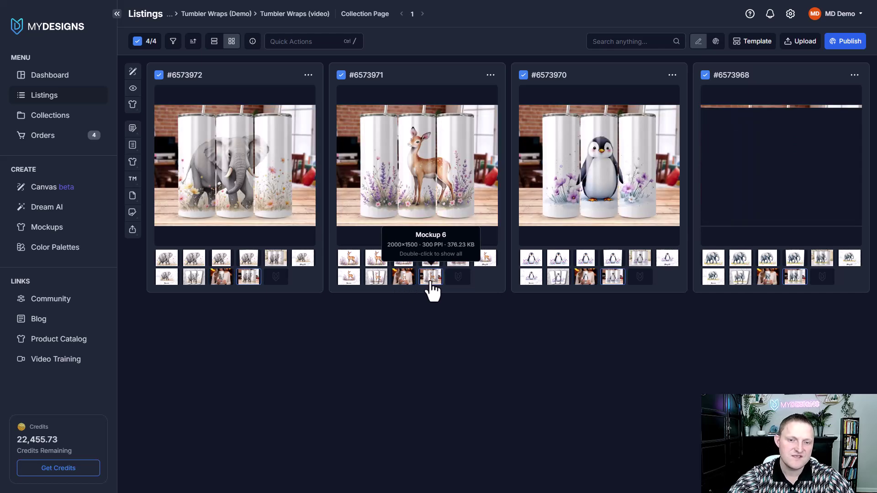